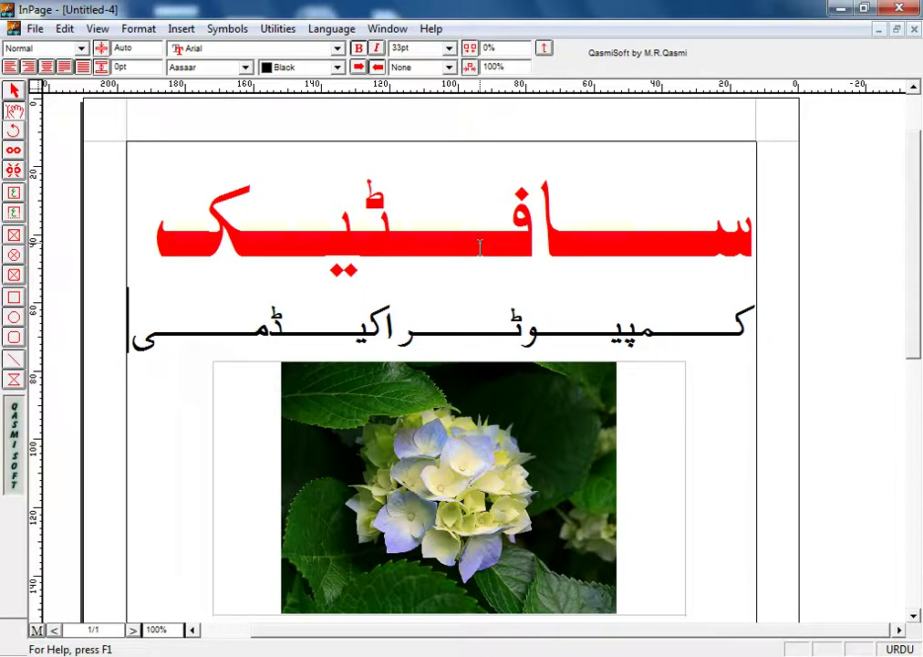
# Open the New Document settings, showing A4 portrait with 12.7mm margins and right-to-left direction
pyautogui.hotkey('ctrl', 'n')
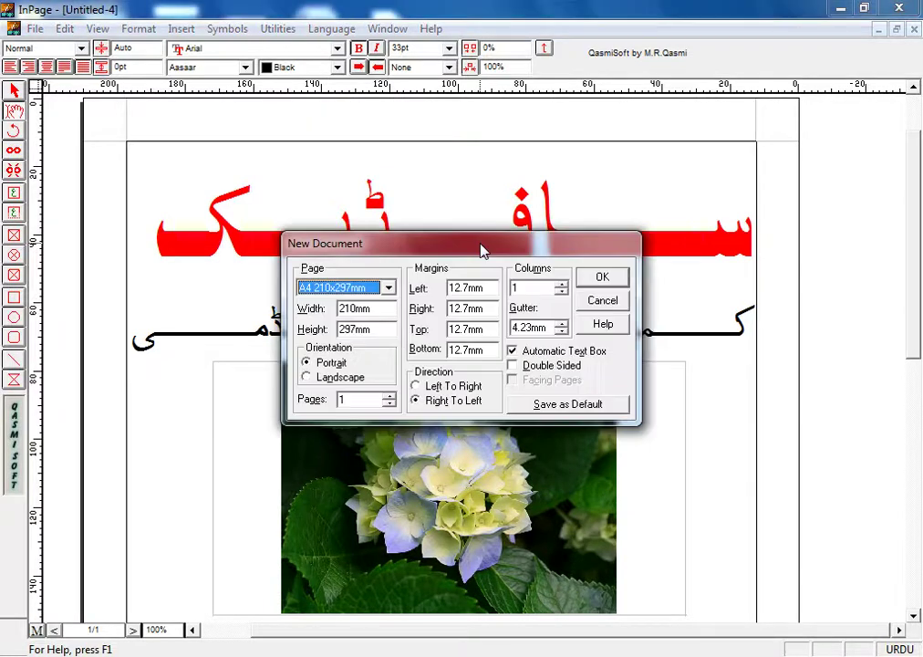
# Create the A4 document with default settings and type the heading سافٹیک کمپیوٹر اکیڈمی
pyautogui.press('Return')
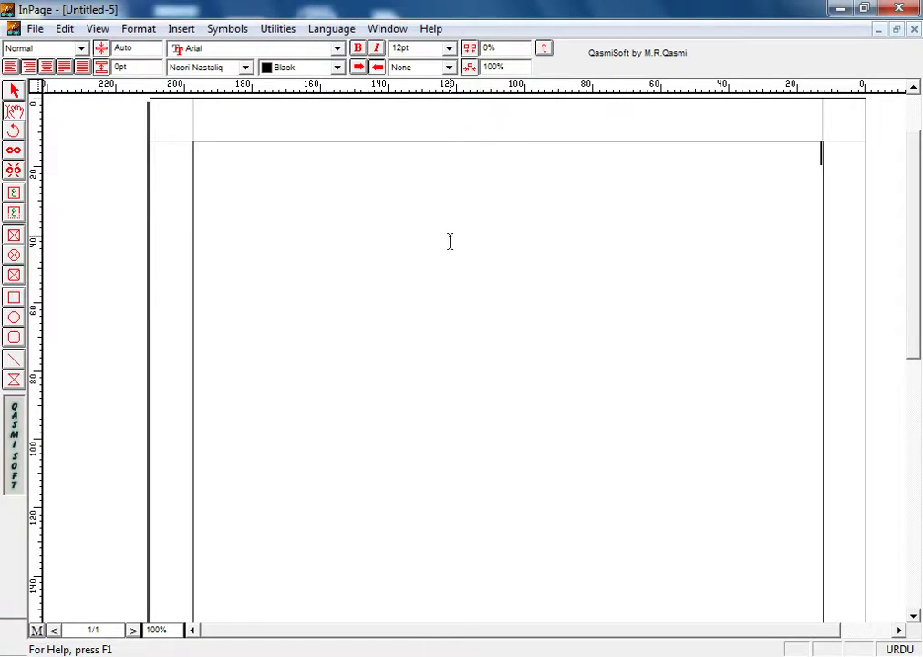
pyautogui.write('ر')
pyautogui.click(814, 151)
pyautogui.write('ساف')
pyautogui.write('علیکم')
pyautogui.write('پیوٹر ا')
pyautogui.write(' کی')
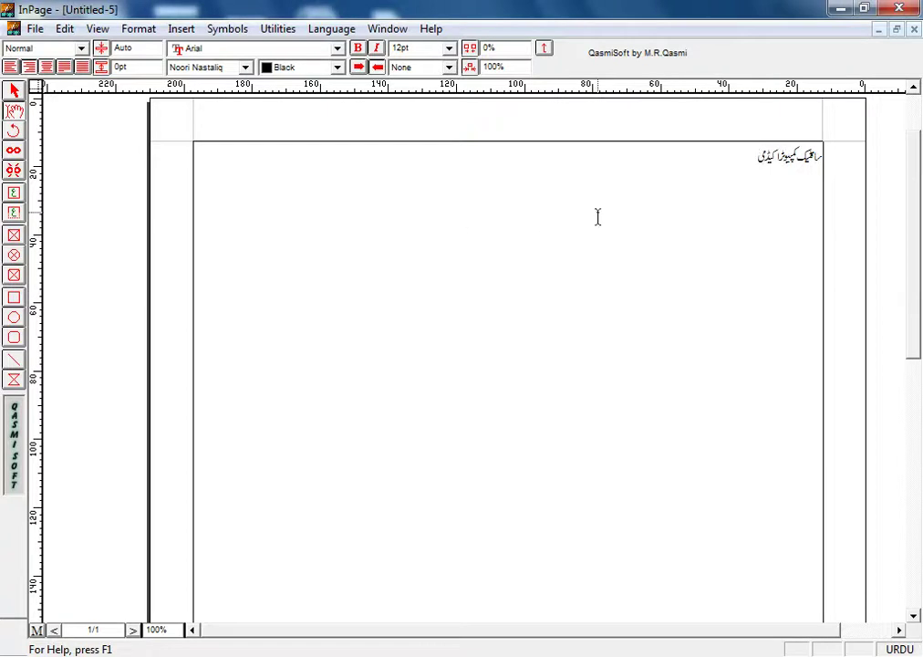
pyautogui.moveTo(758, 161); pyautogui.dragTo(846, 174)
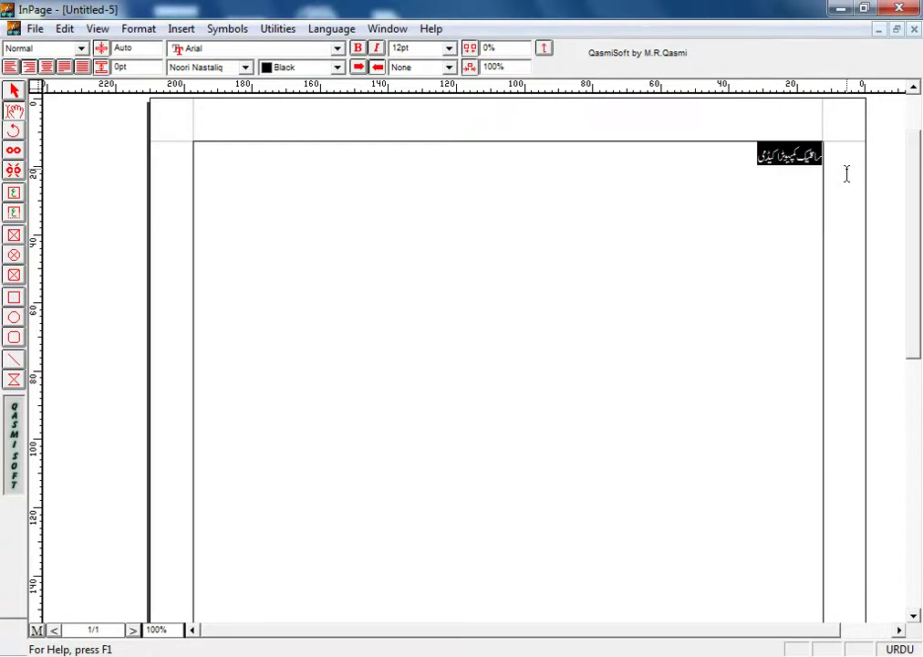
# Enlarge the whole Urdu heading
pyautogui.hotkey('ctrl', ']')
pyautogui.hotkey('ctrl', ']')
pyautogui.hotkey('ctrl', ']')
pyautogui.hotkey('ctrl', ']')
pyautogui.hotkey('ctrl', ']')
pyautogui.hotkey('ctrl', ']')
pyautogui.hotkey('ctrl', ']')
pyautogui.hotkey('ctrl', ']')
pyautogui.hotkey('ctrl', ']')
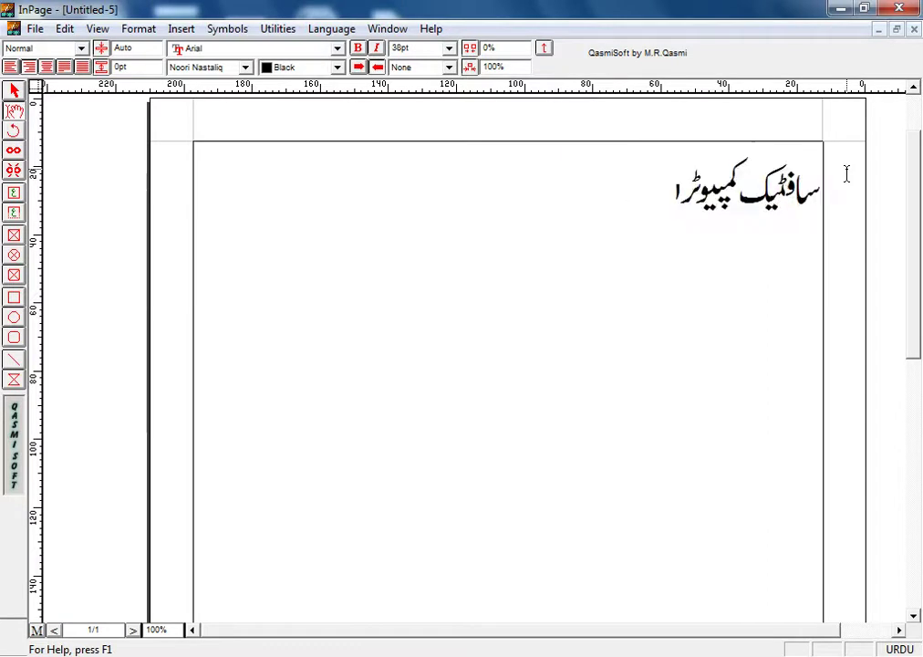
pyautogui.hotkey('ctrl', ']')
pyautogui.hotkey('ctrl', ']')
pyautogui.hotkey('ctrl', ']')
pyautogui.hotkey('ctrl', ']')
pyautogui.hotkey('ctrl', ']')
pyautogui.hotkey('ctrl', ']')
pyautogui.hotkey('ctrl', ']')
pyautogui.hotkey('ctrl', ']')
pyautogui.hotkey('ctrl', ']')
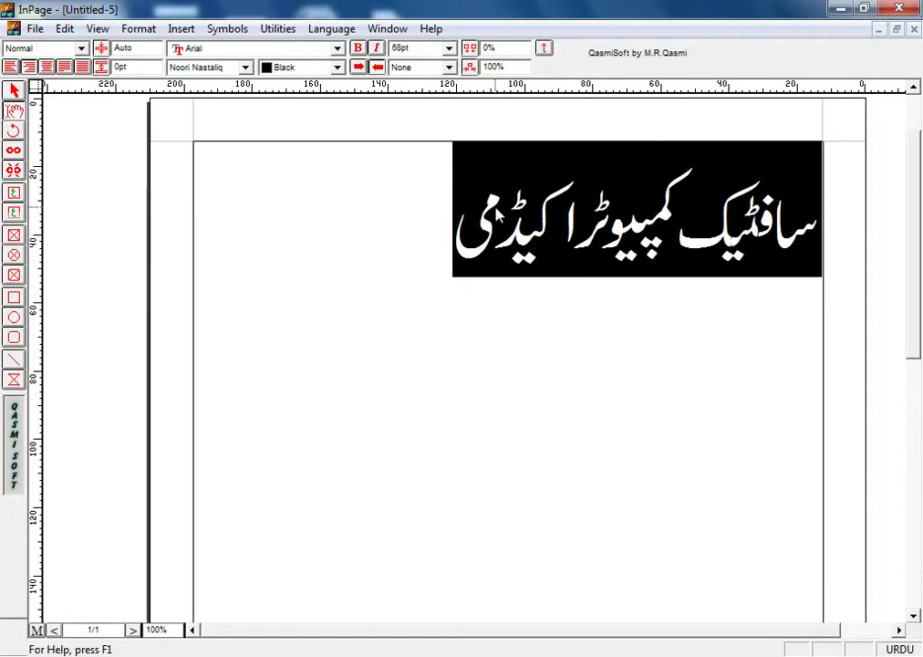
pyautogui.click(676, 279)
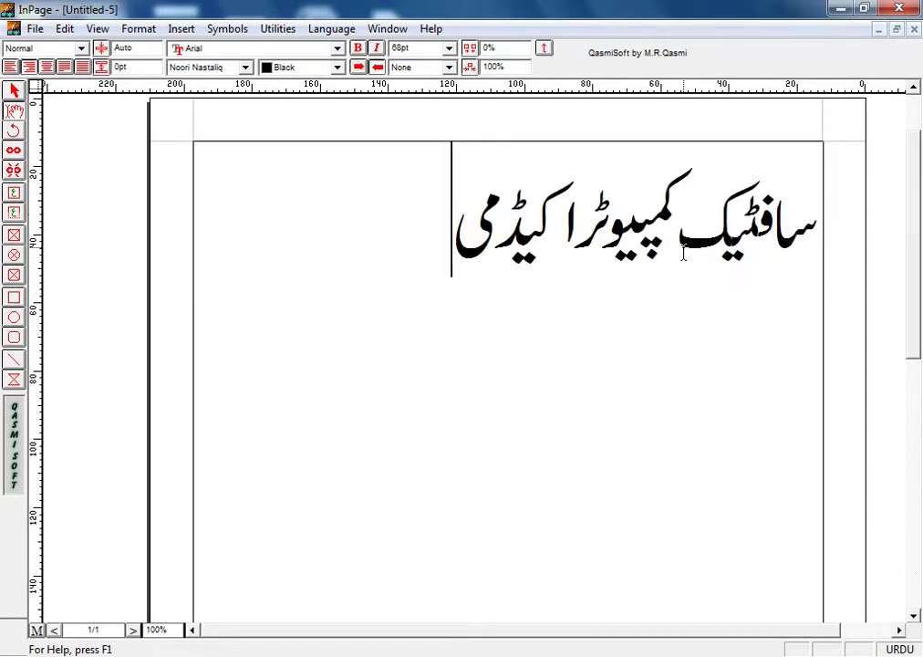
# Split the heading after سافٹیک onto two lines and make سافٹیک larger
pyautogui.click(678, 242)
pyautogui.press('Return')
pyautogui.moveTo(673, 239); pyautogui.dragTo(832, 215)
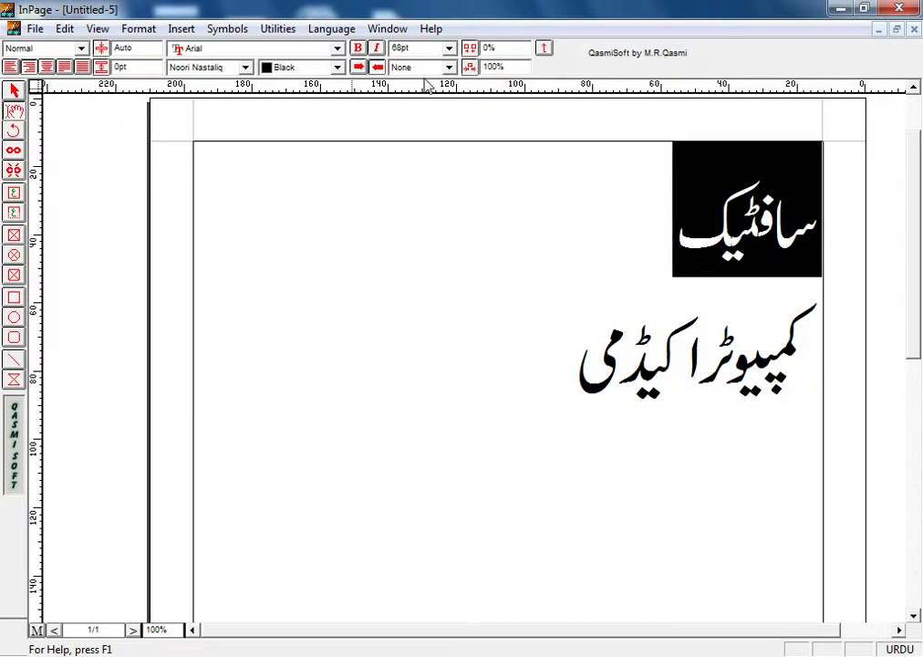
pyautogui.hotkey('ctrl', 'shift', '.')
pyautogui.hotkey('ctrl', 'shift', '.')
pyautogui.hotkey('ctrl', 'shift', '.')
pyautogui.hotkey('ctrl', 'shift', '.')
pyautogui.hotkey('ctrl', 'shift', '.')
pyautogui.hotkey('ctrl', 'shift', '.')
pyautogui.hotkey('ctrl', 'shift', '.')
pyautogui.hotkey('ctrl', 'shift', '.')
pyautogui.hotkey('ctrl', 'shift', '.')
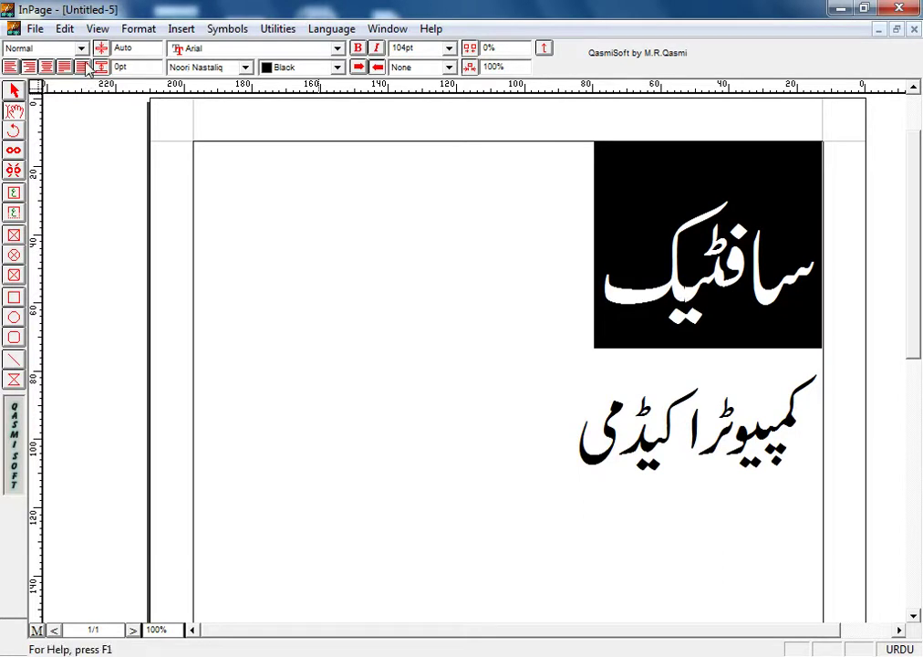
# Set the first line سافٹیک in the Aswad font at 104pt
pyautogui.click(244, 67)
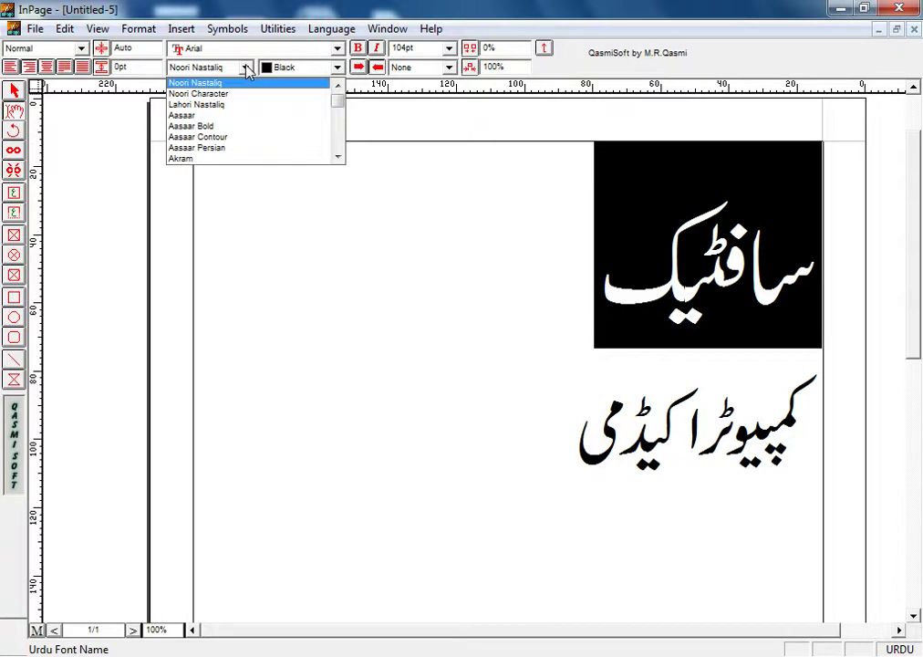
pyautogui.click(338, 150)
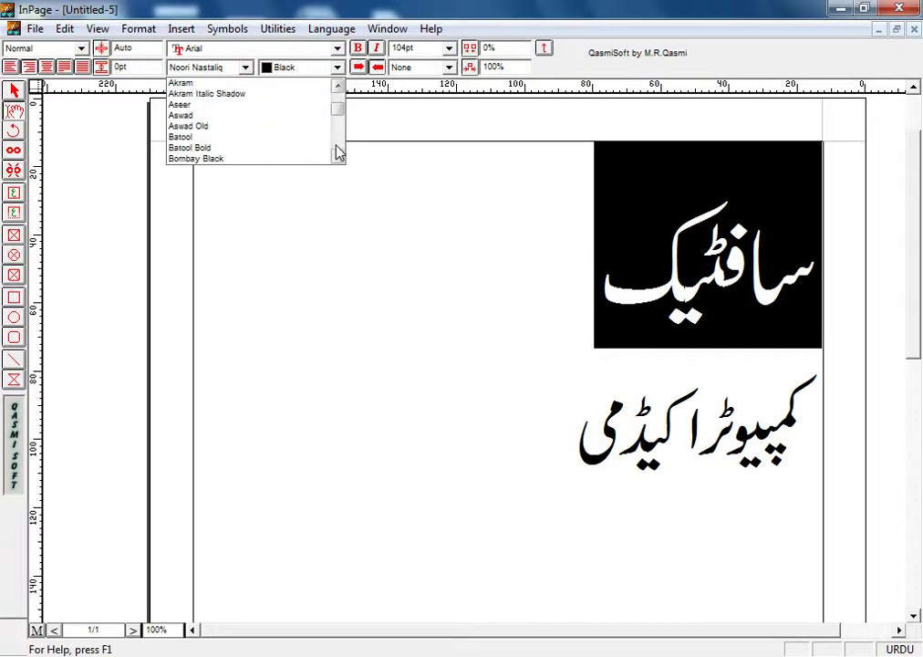
pyautogui.click(221, 117)
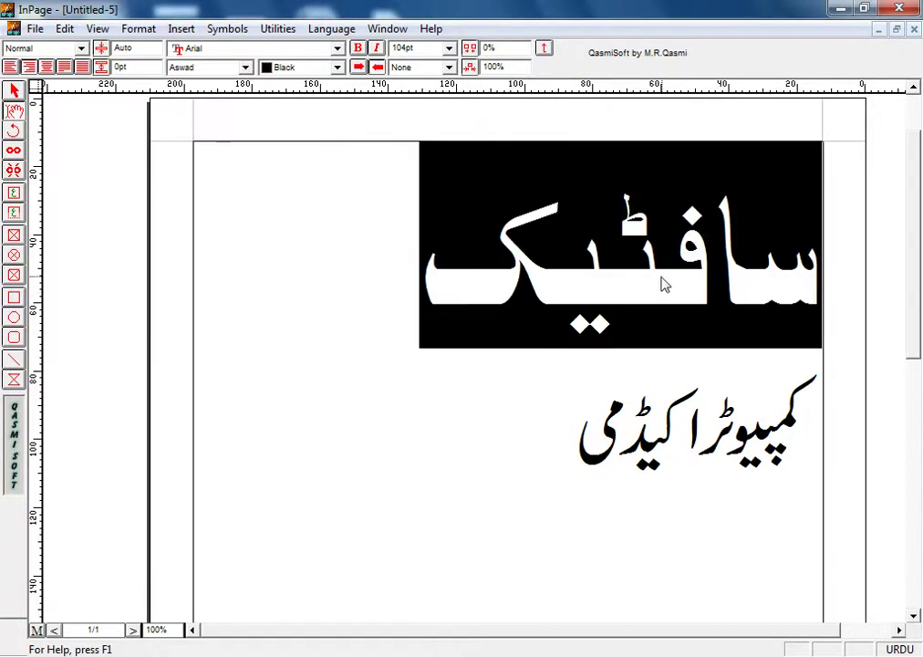
pyautogui.click(627, 305)
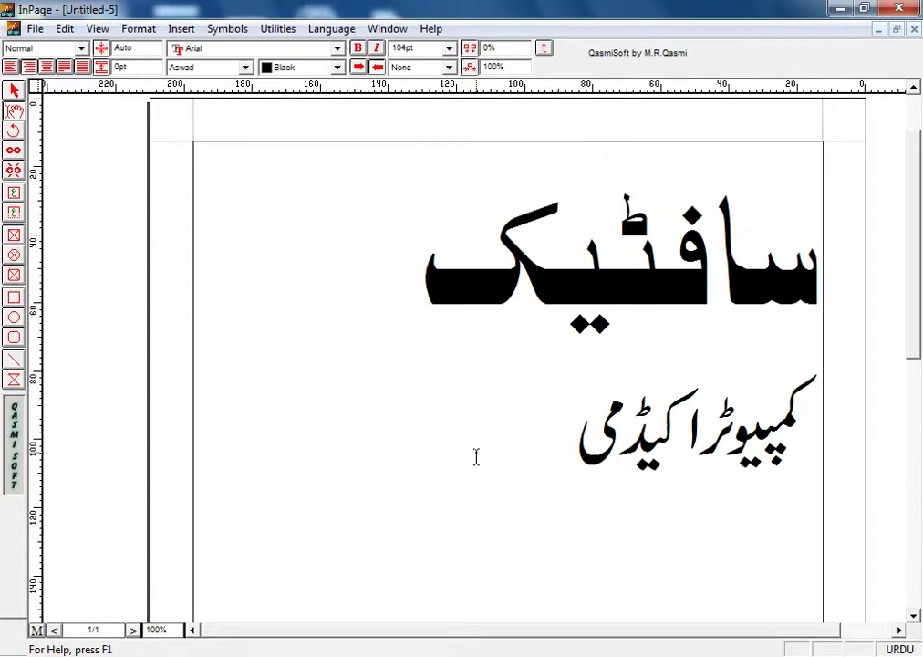
pyautogui.click(508, 481)
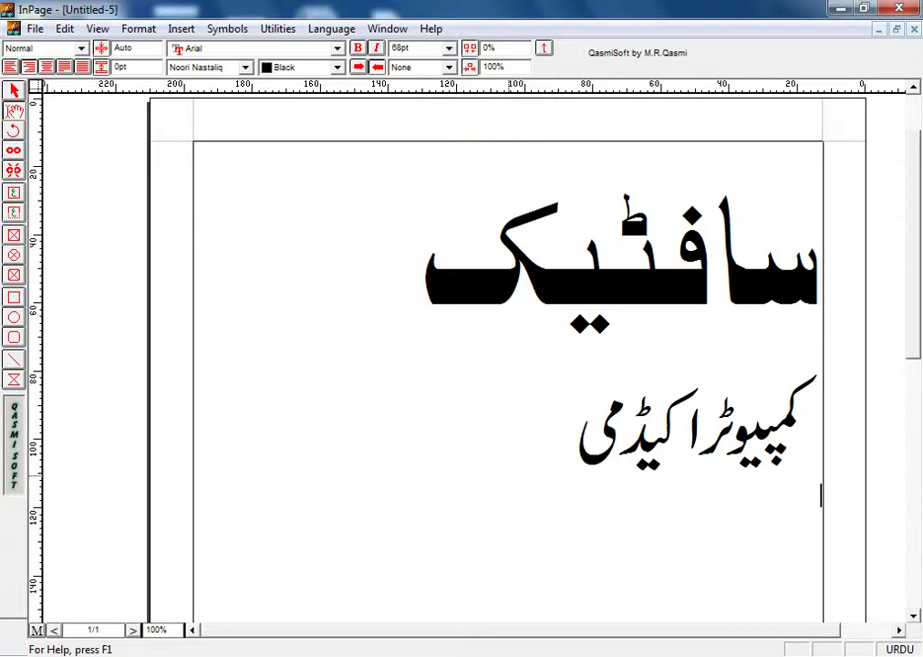
# Add a third line reading shift+" in English below کمپیوٹر اکیڈمی
pyautogui.press('Return')
pyautogui.hotkey('alt', 'shift')
pyautogui.hotkey('alt', 'shift')
pyautogui.write('shift+')
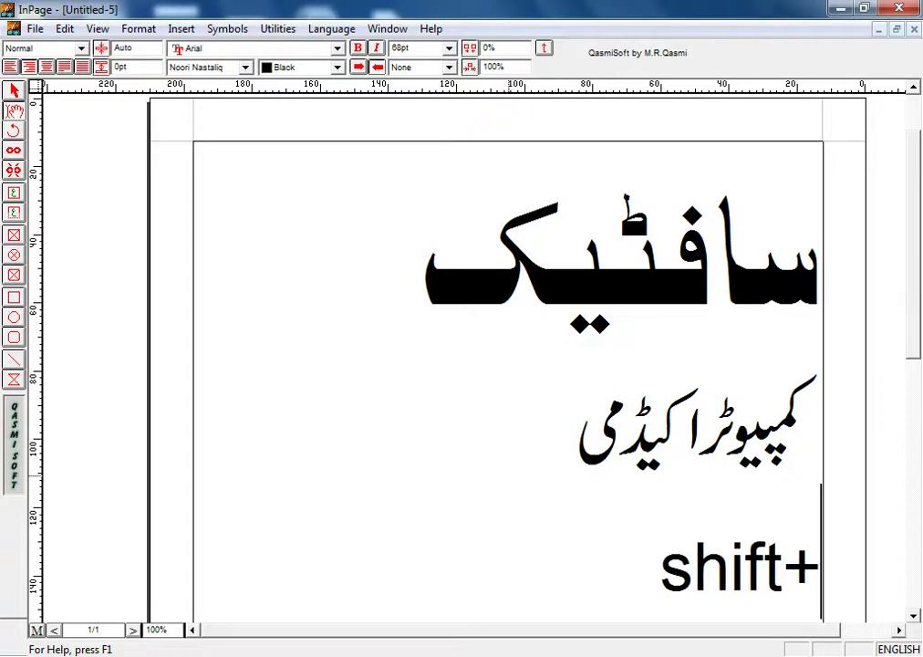
pyautogui.write('"')
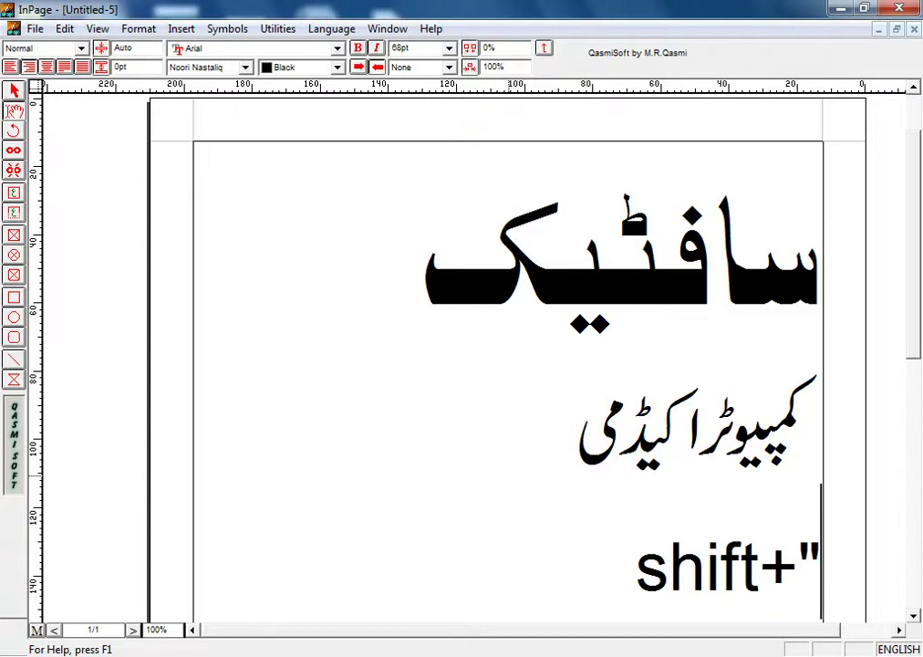
pyautogui.click(615, 296)
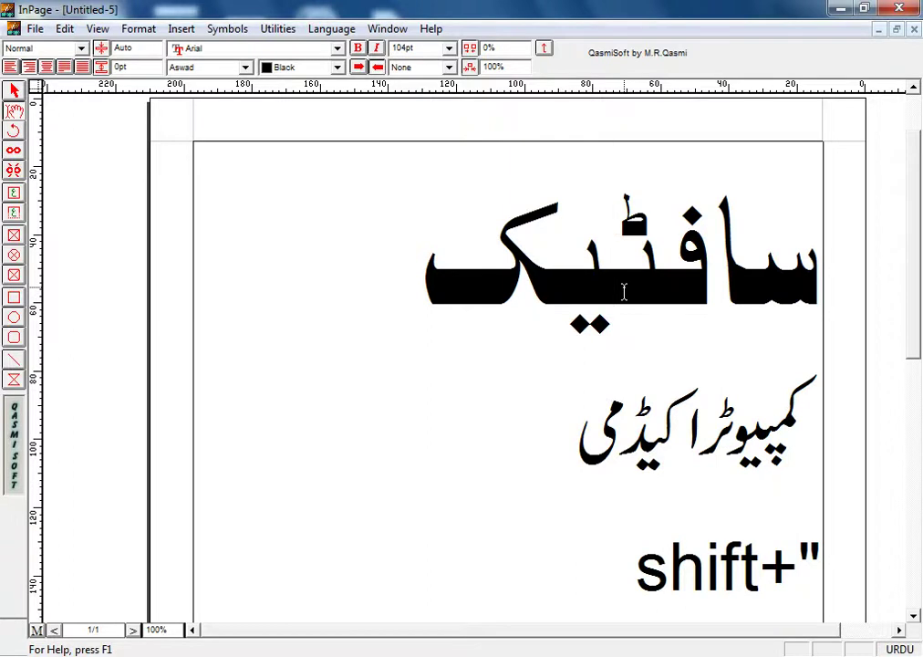
# Insert kashida characters into سافٹیک until it spans nearly the full frame width
pyautogui.write('ــ')
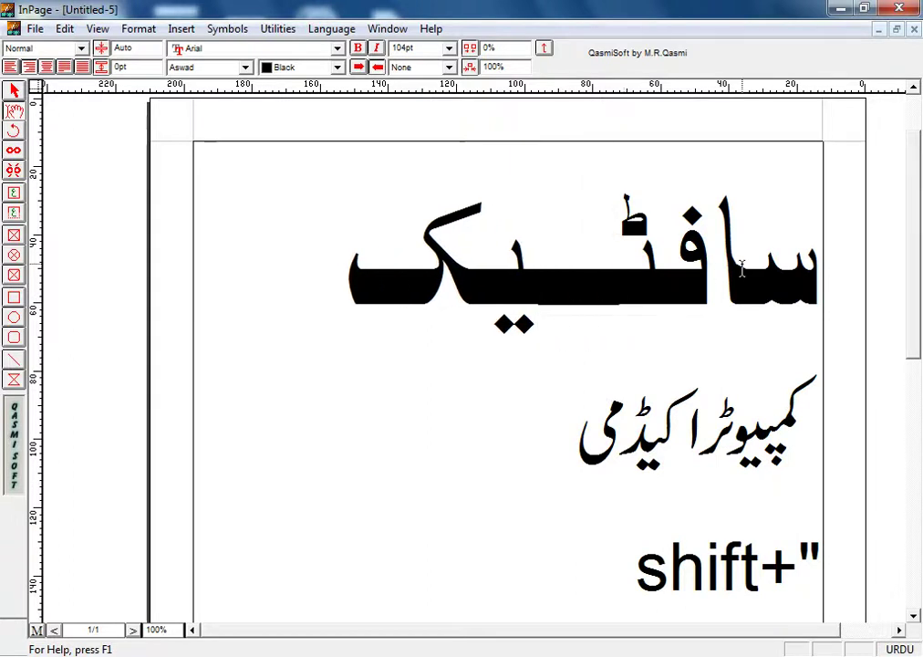
pyautogui.click(759, 279)
pyautogui.write('ـ')
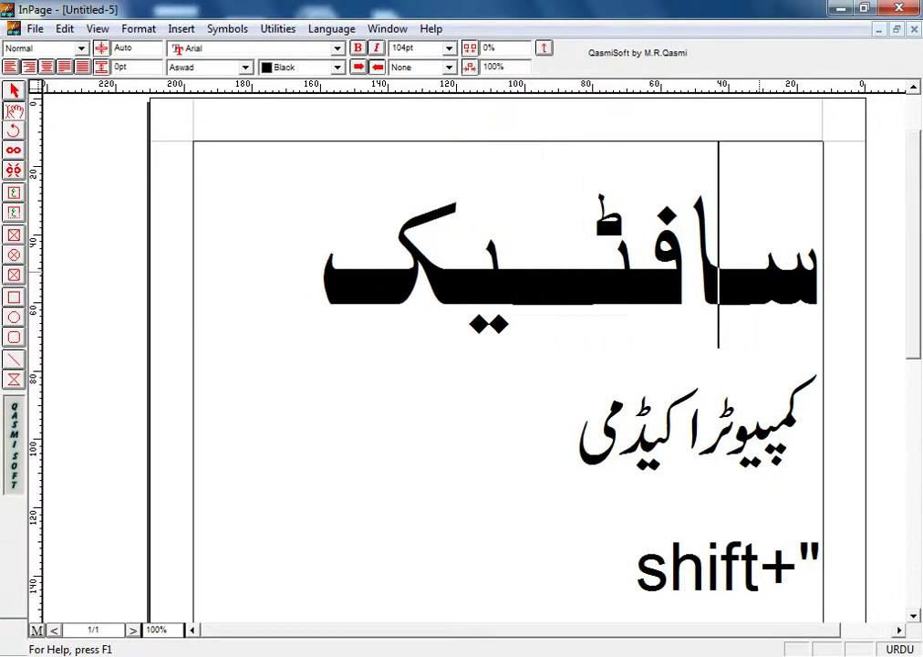
pyautogui.write('ــــ')
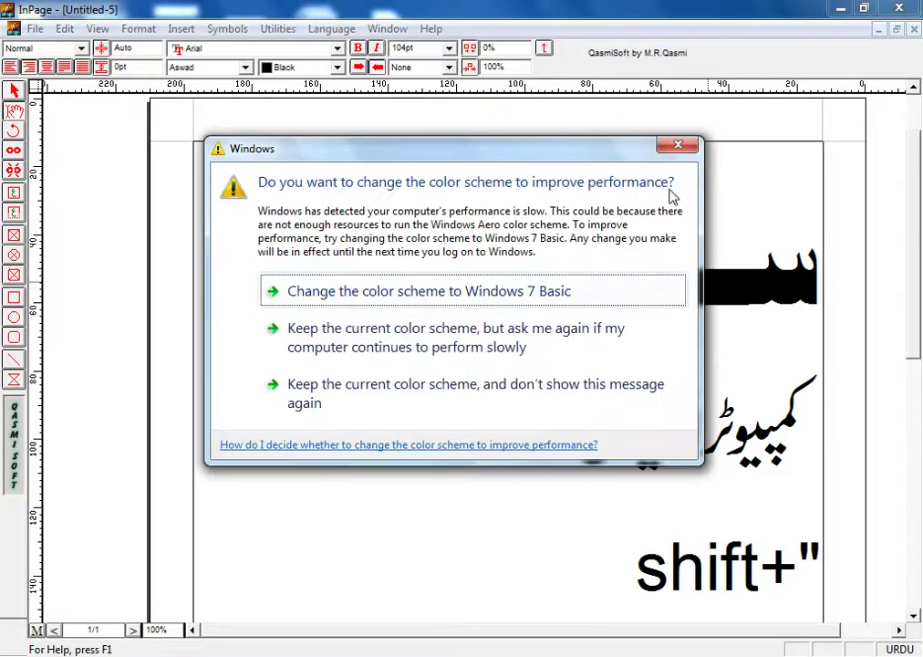
pyautogui.moveTo(631, 148)
pyautogui.mouseDown()
pyautogui.moveTo(614, 371)
pyautogui.moveTo(550, 653)
pyautogui.mouseUp()
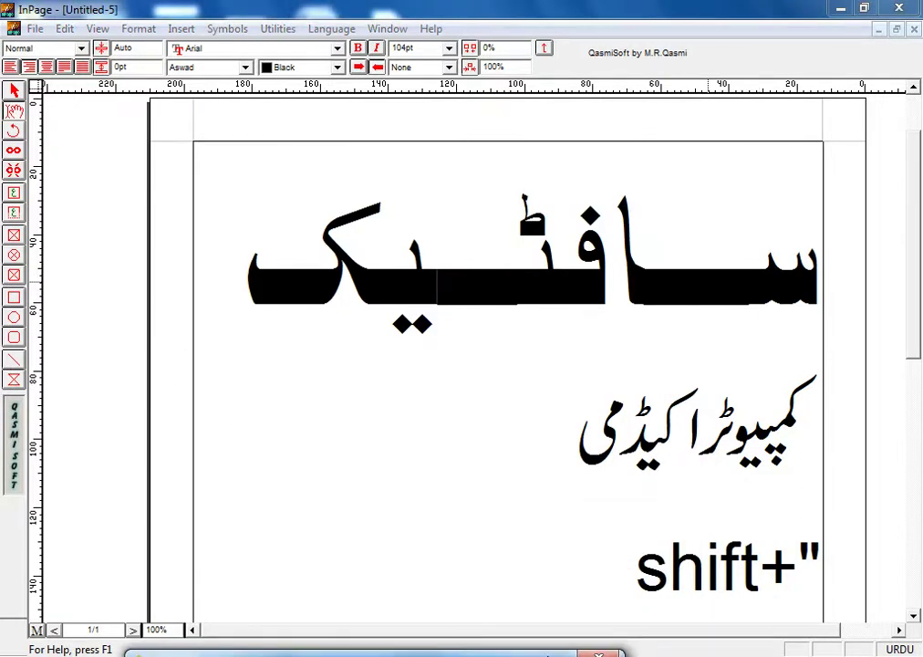
pyautogui.click(437, 305)
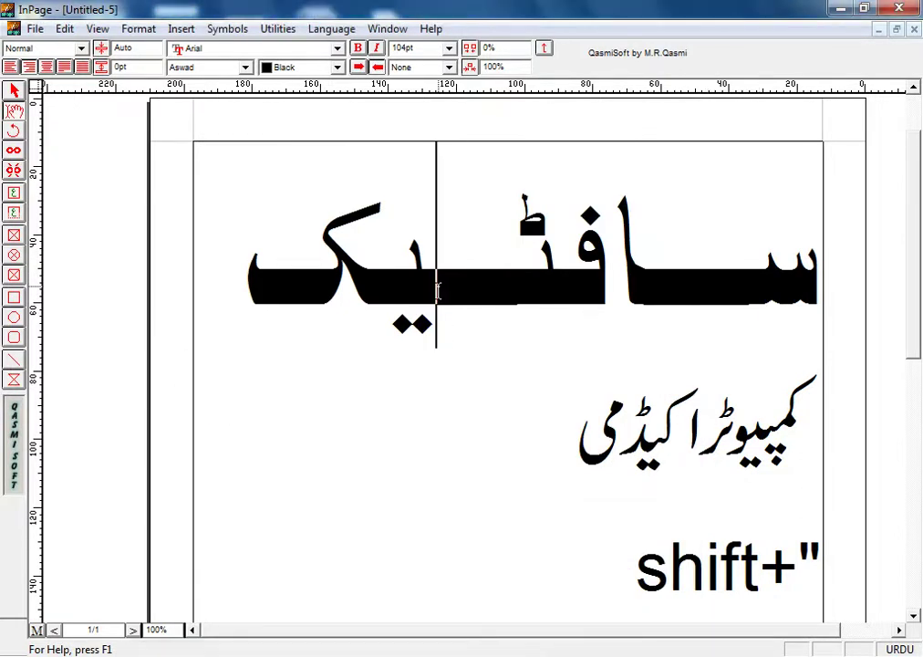
pyautogui.hotkey('shift', "'")
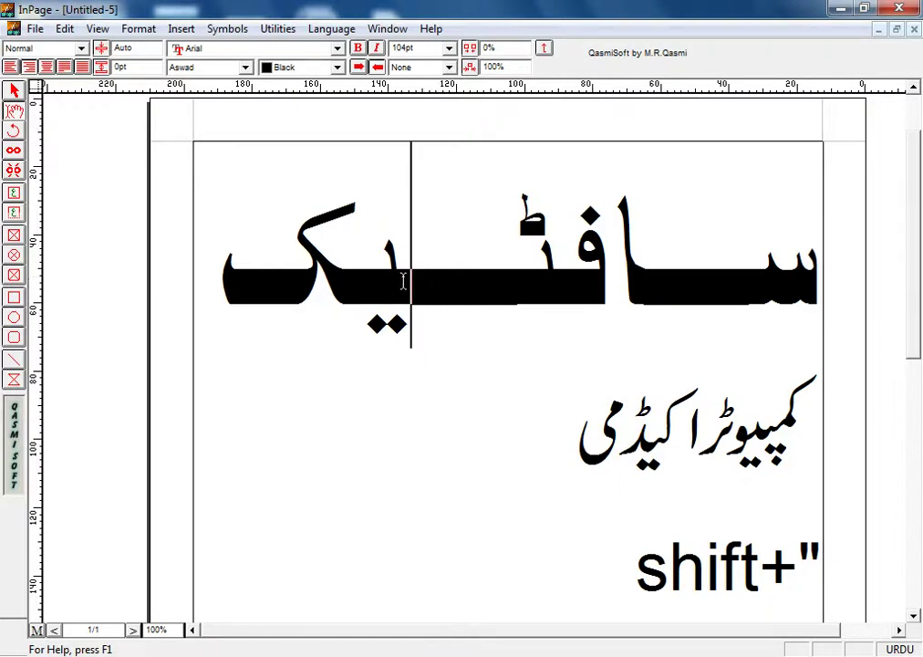
pyautogui.hotkey('shift', "'")
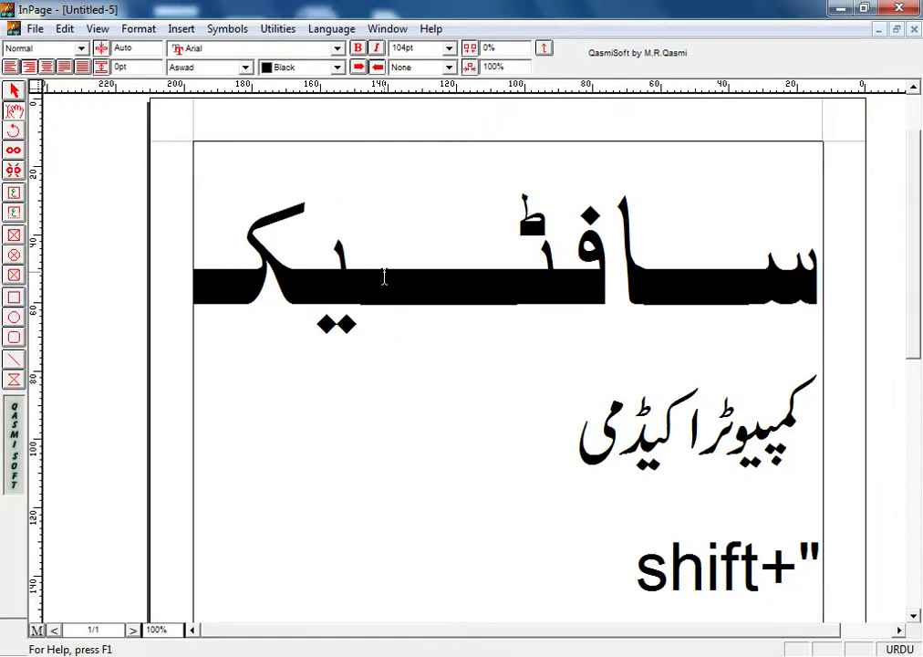
pyautogui.press('BackSpace')
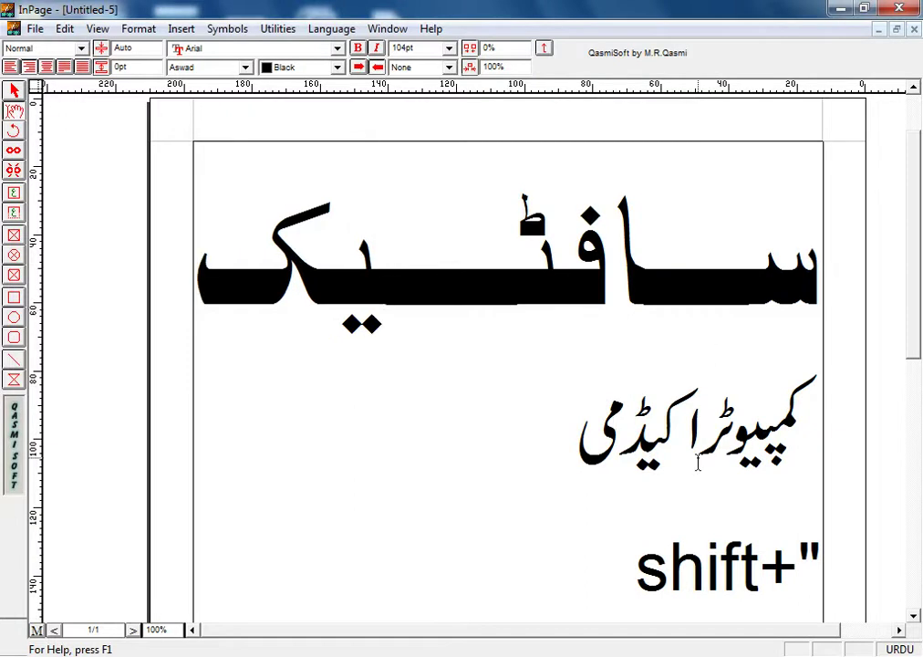
# Full-justify the line کمپیوٹر اکیڈمی so its words reach both column edges
pyautogui.moveTo(579, 415); pyautogui.dragTo(820, 415)
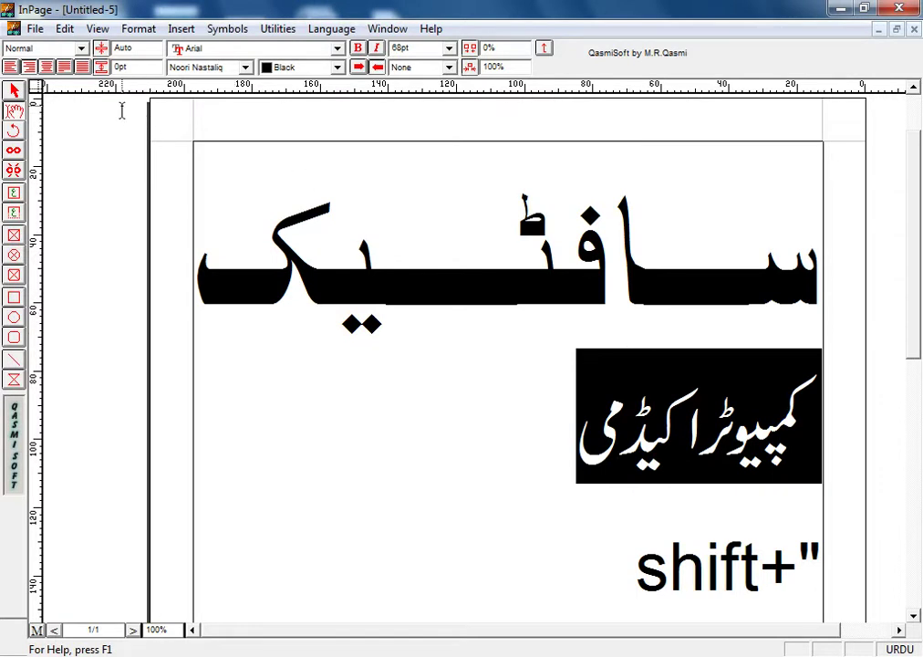
pyautogui.click(84, 70)
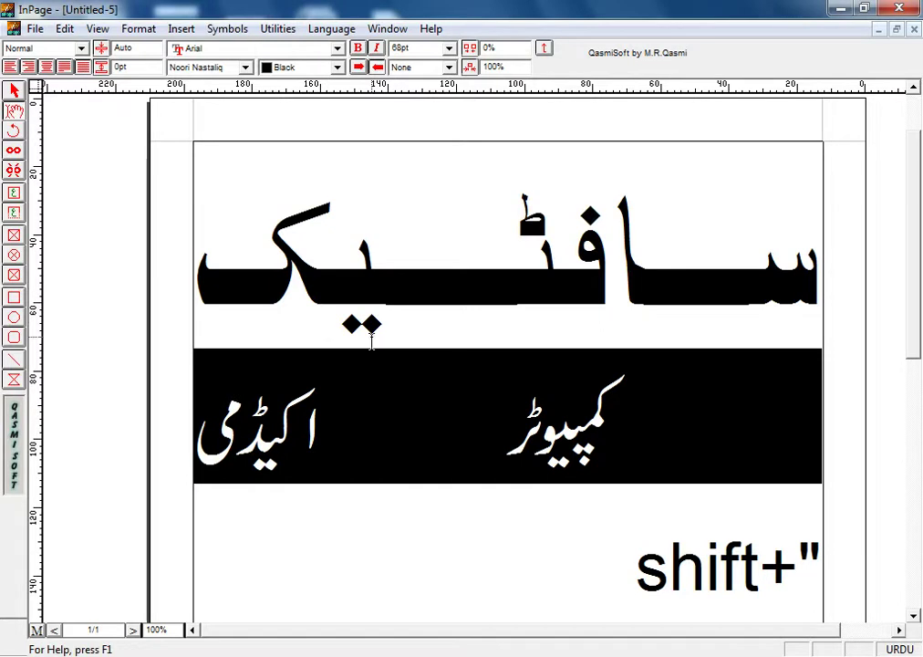
pyautogui.click(478, 469)
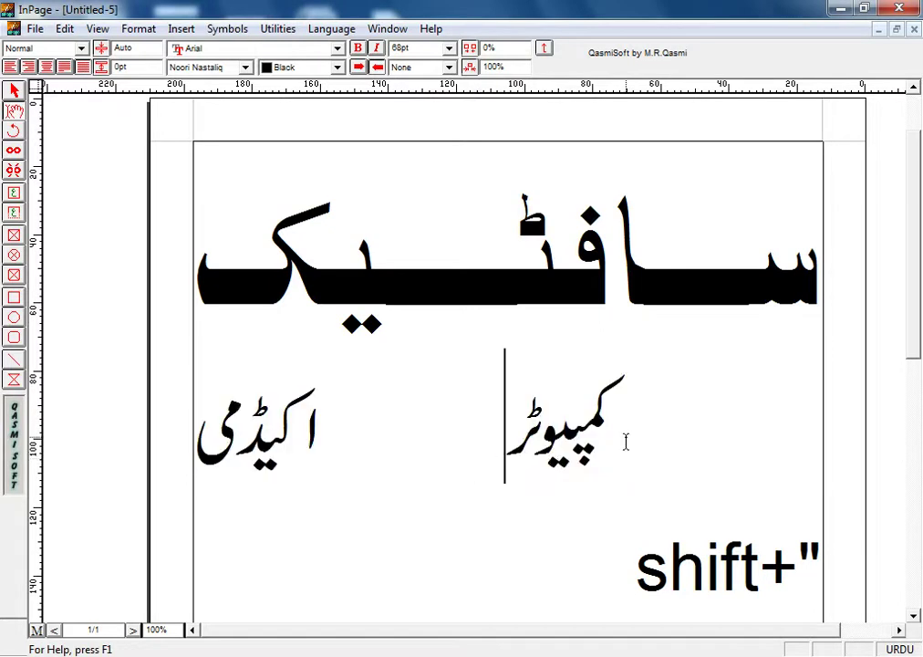
# Change the subtitle کمپیوٹر اکیڈمی from Noori Nastaliq to the Aasaar font
pyautogui.moveTo(624, 434); pyautogui.dragTo(197, 119)
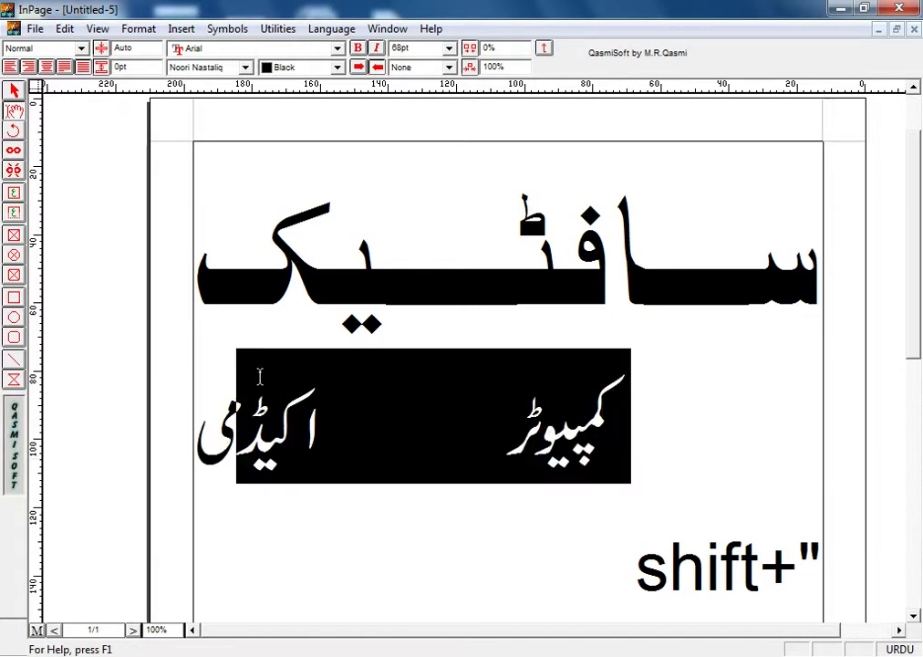
pyautogui.click(245, 69)
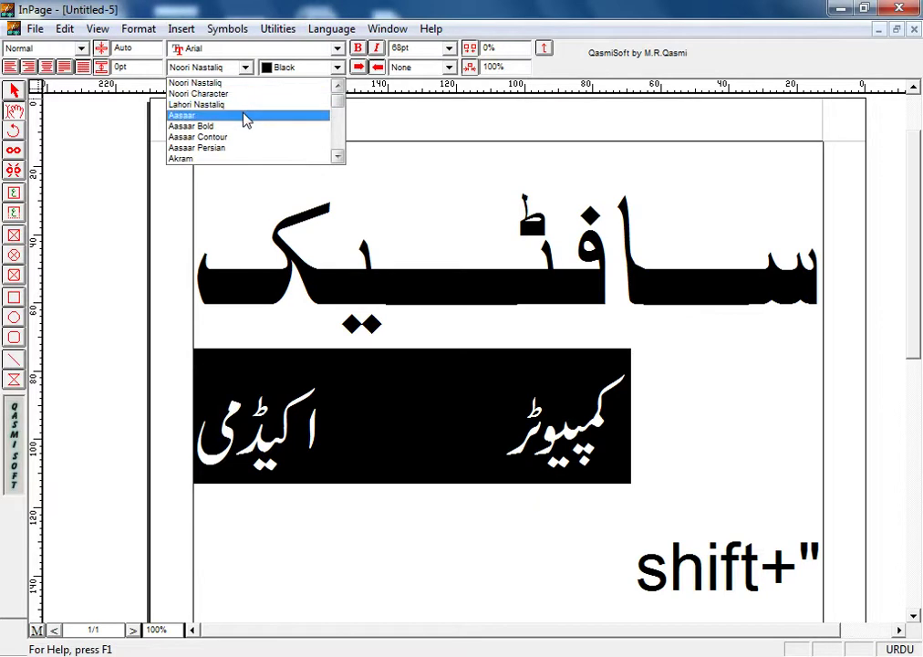
pyautogui.click(243, 115)
pyautogui.click(327, 427)
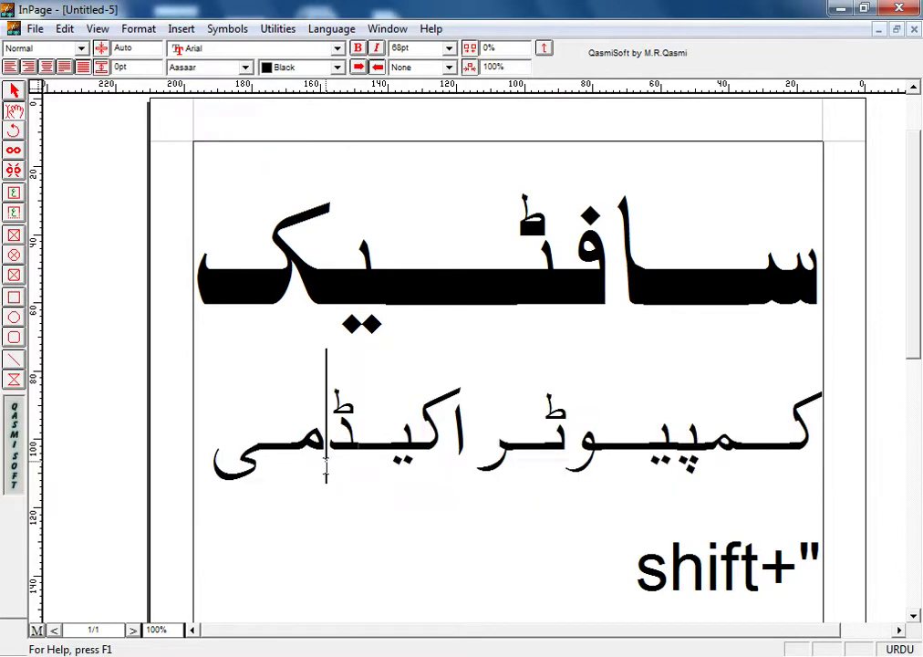
pyautogui.moveTo(219, 456); pyautogui.dragTo(818, 411)
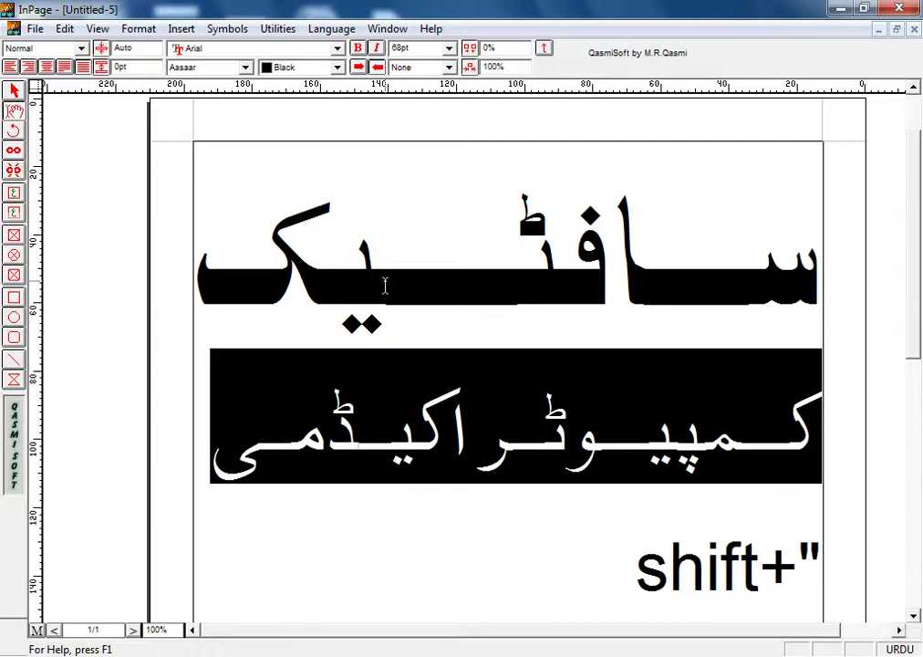
pyautogui.click(247, 67)
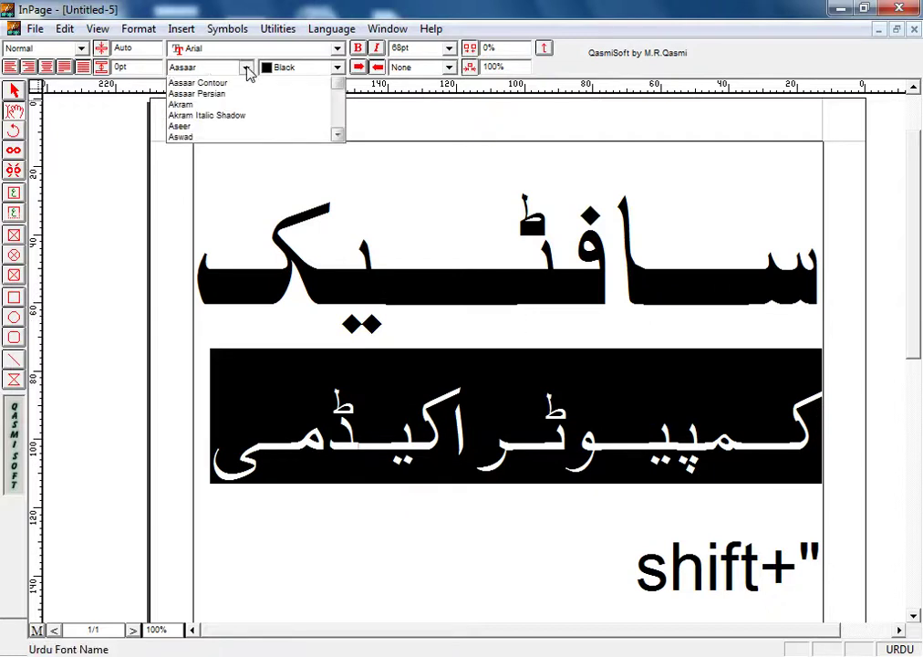
pyautogui.click(246, 69)
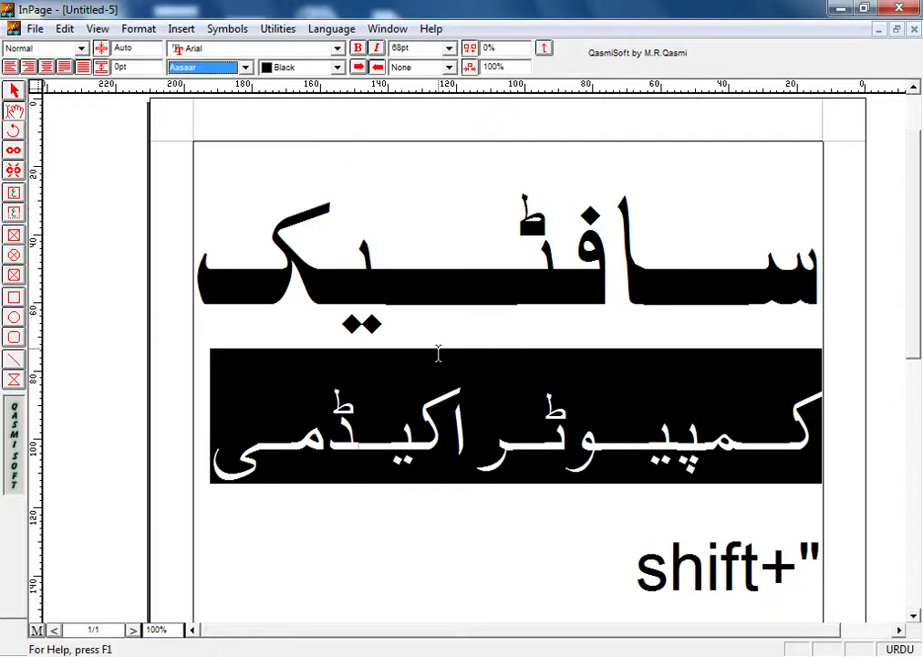
pyautogui.click(617, 464)
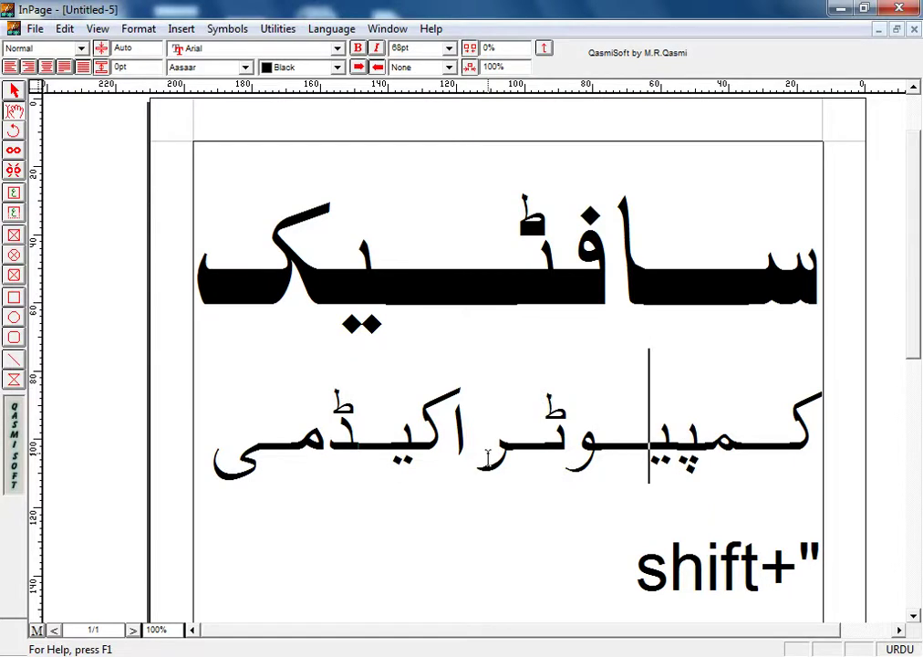
pyautogui.hotkey('ctrl', 'End')
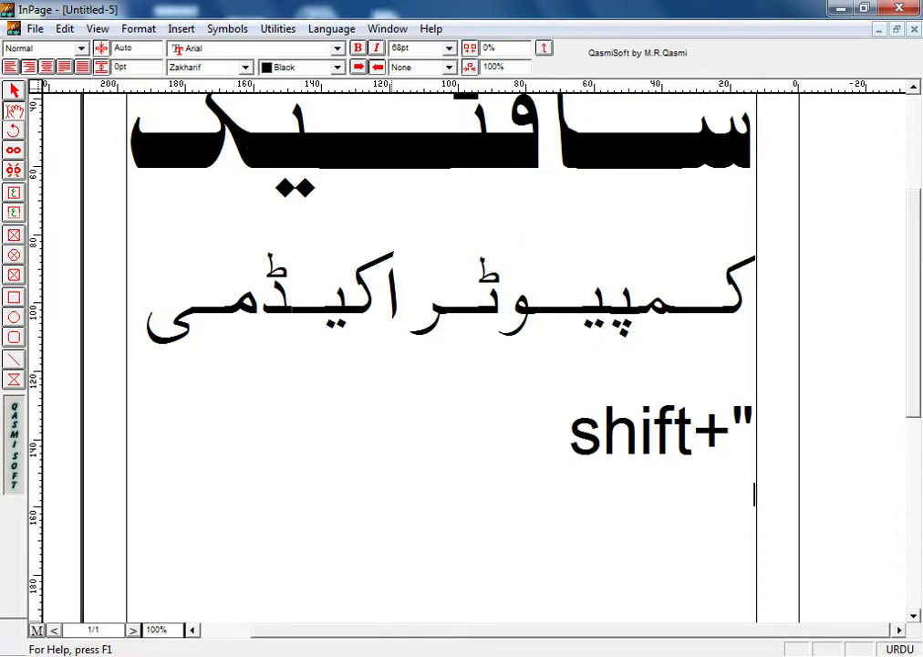
# Switch to the Zakharif font and insert a Bismillah ornament below shift+"
pyautogui.moveTo(303, 655)
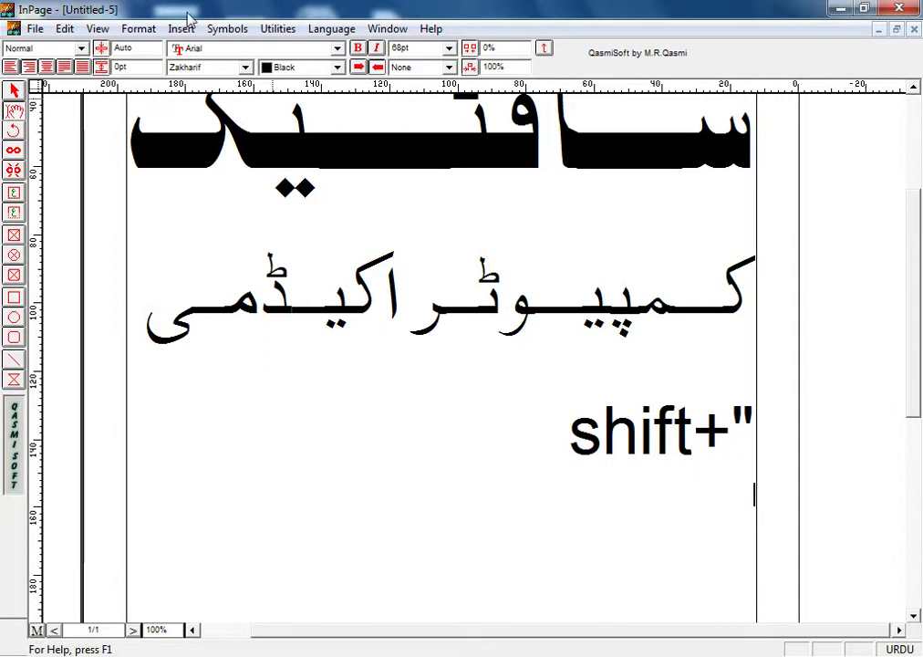
pyautogui.click(247, 68)
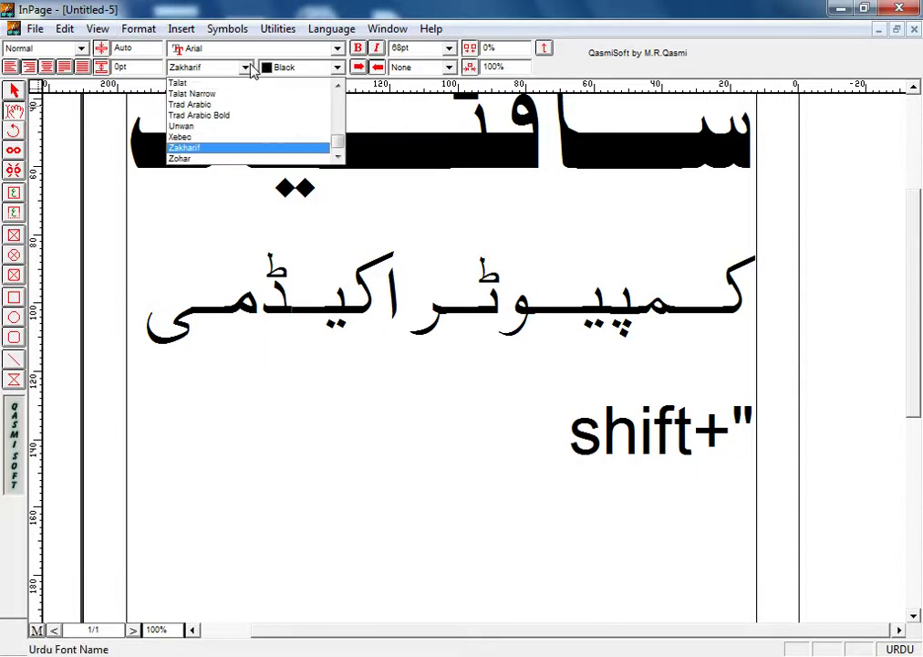
pyautogui.click(235, 148)
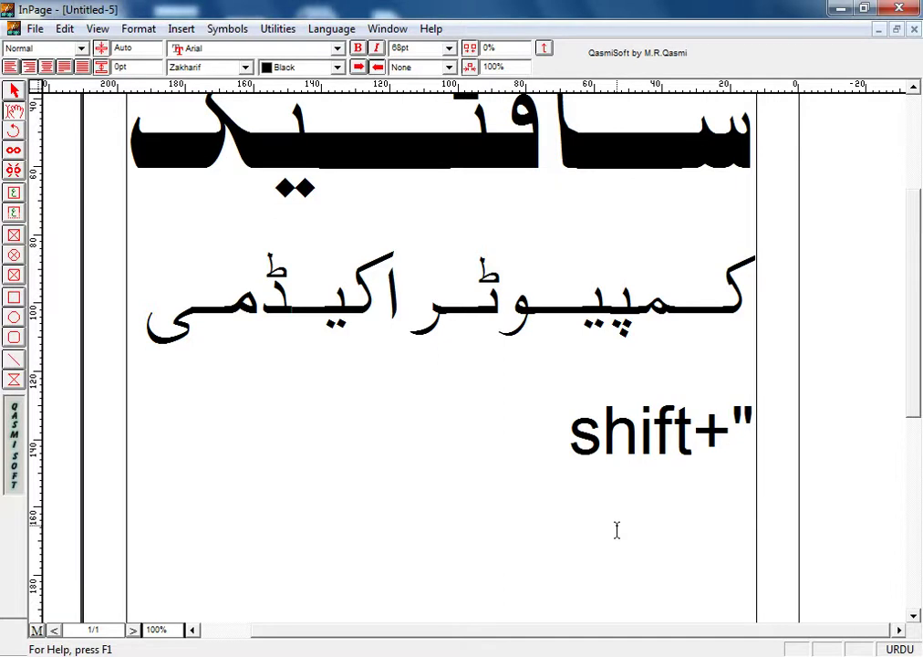
pyautogui.write('"')
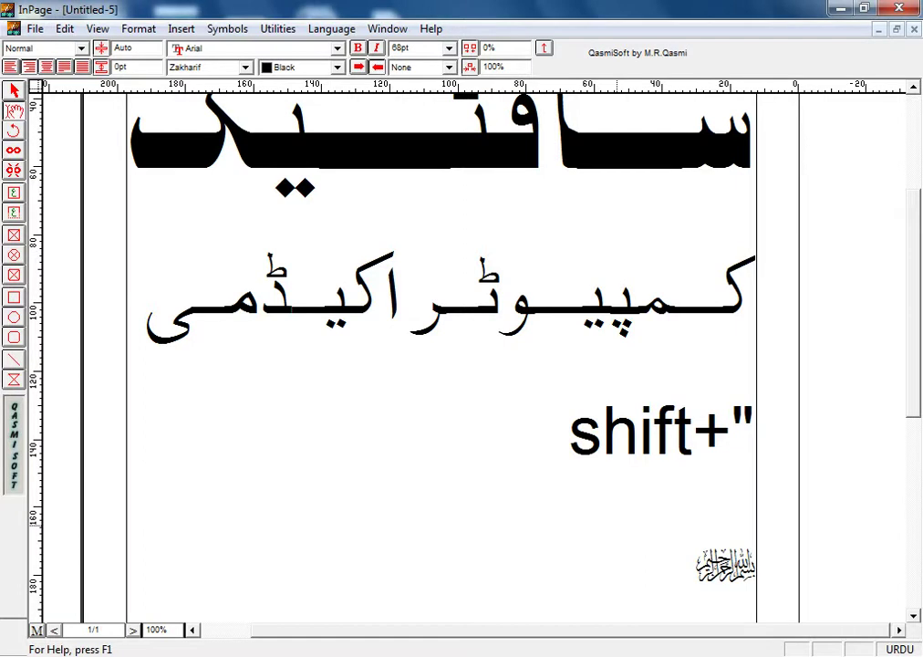
# Add Zakharif glyphs for months محرم to شعبان, then a second row ending with عید مبارک
pyautogui.write(':')
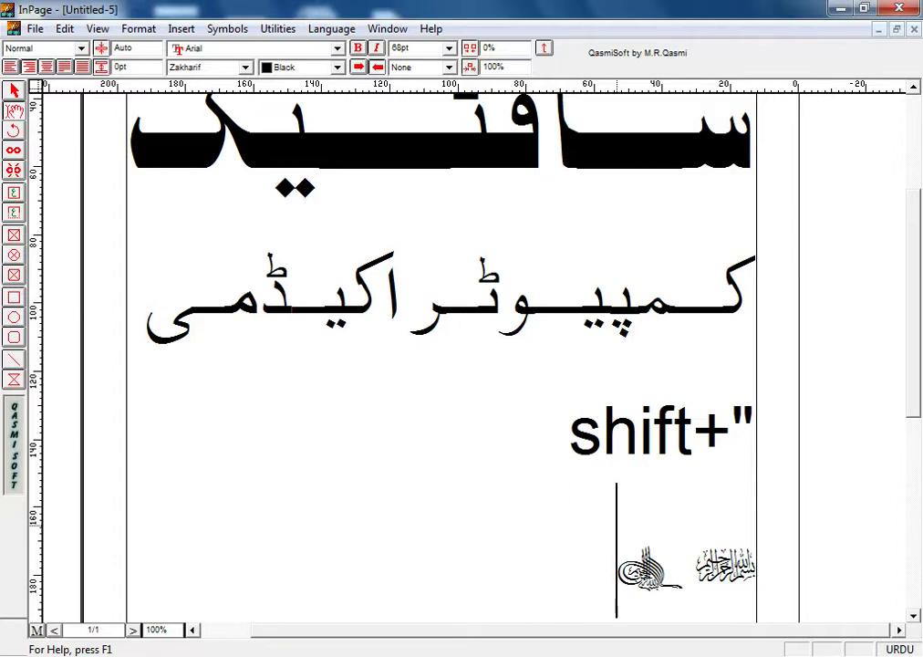
pyautogui.hotkey('shift', "'")
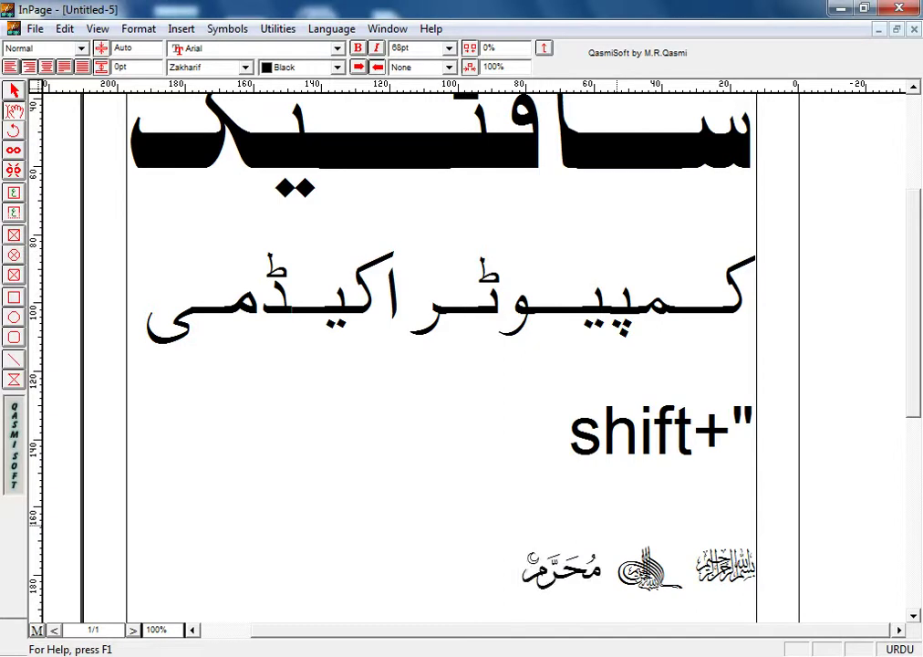
pyautogui.hotkey('shift', "'")
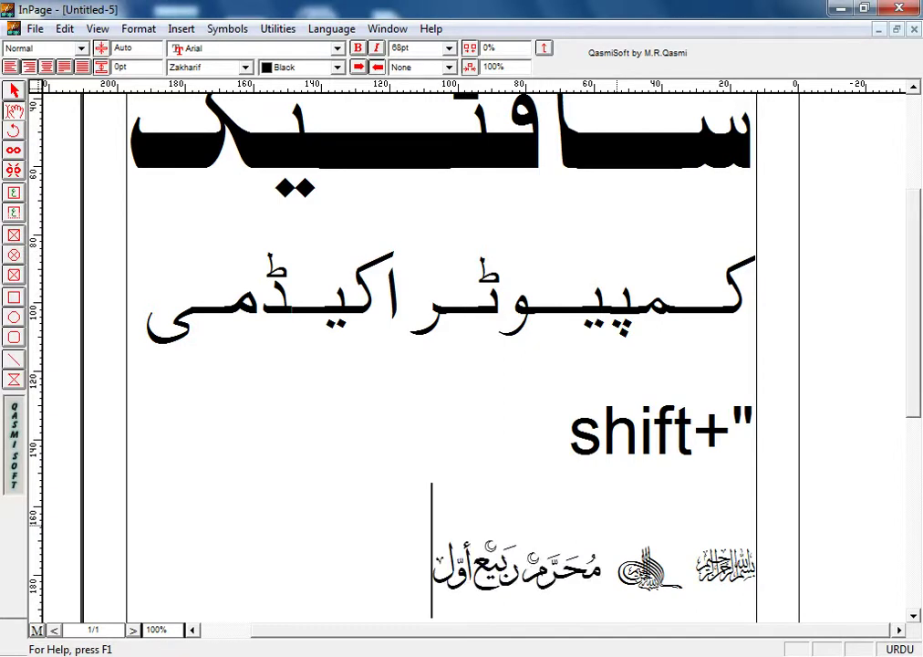
pyautogui.hotkey('shift', "'")
pyautogui.write('شعبان')
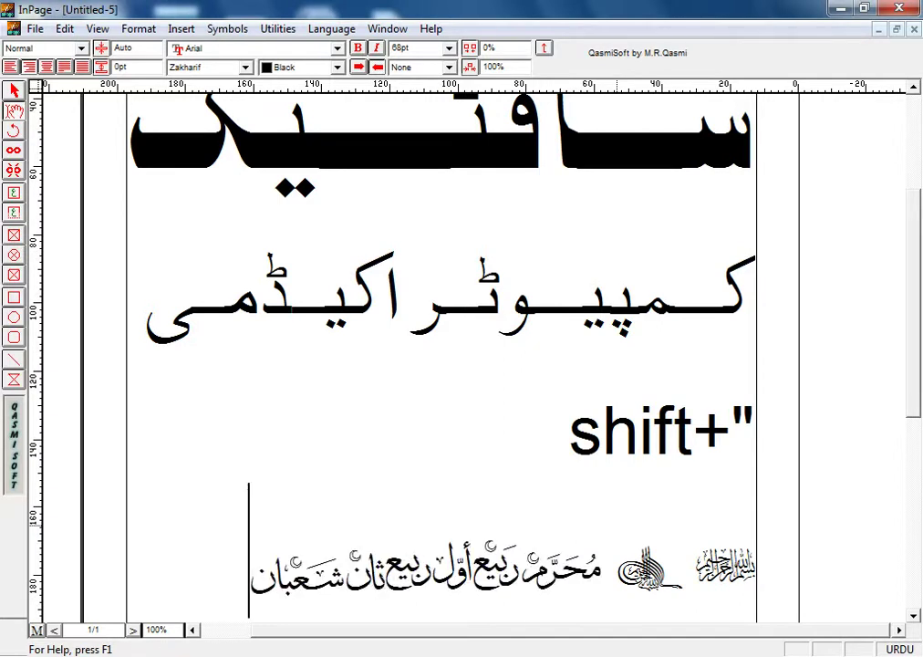
pyautogui.press('Return')
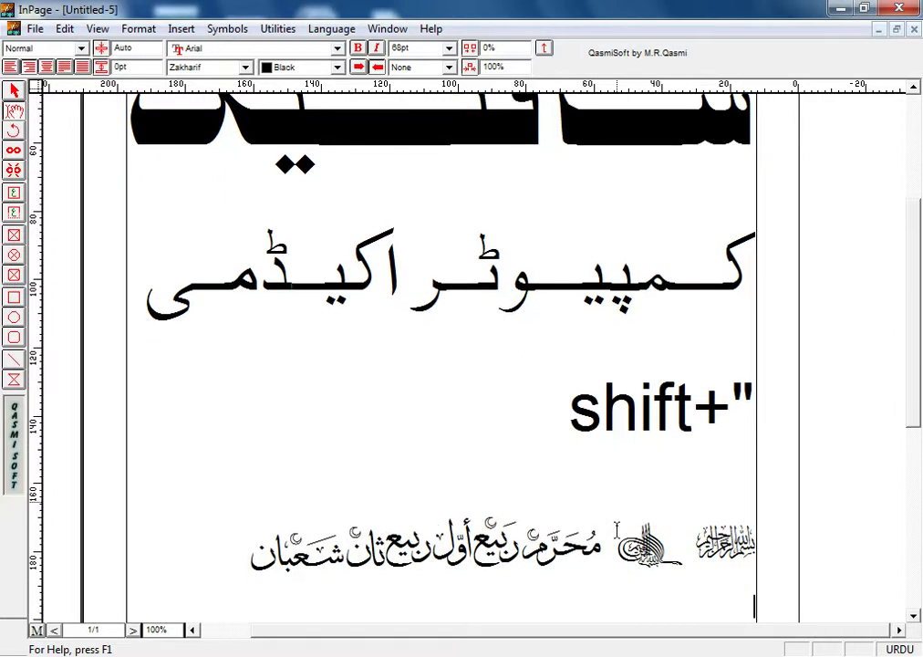
pyautogui.write('ﷺ ')
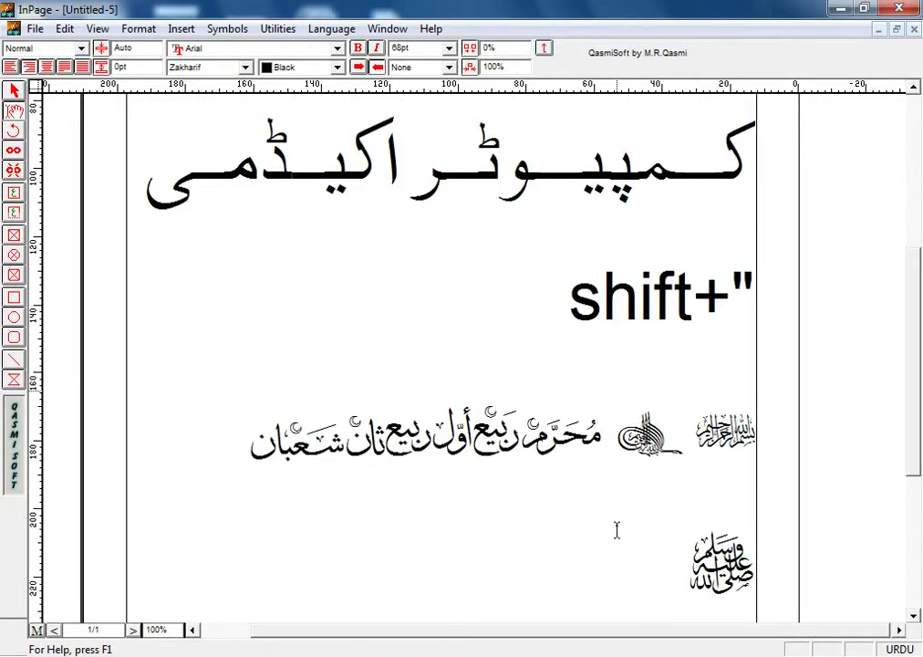
pyautogui.write('﷽ اللہ اکبر ')
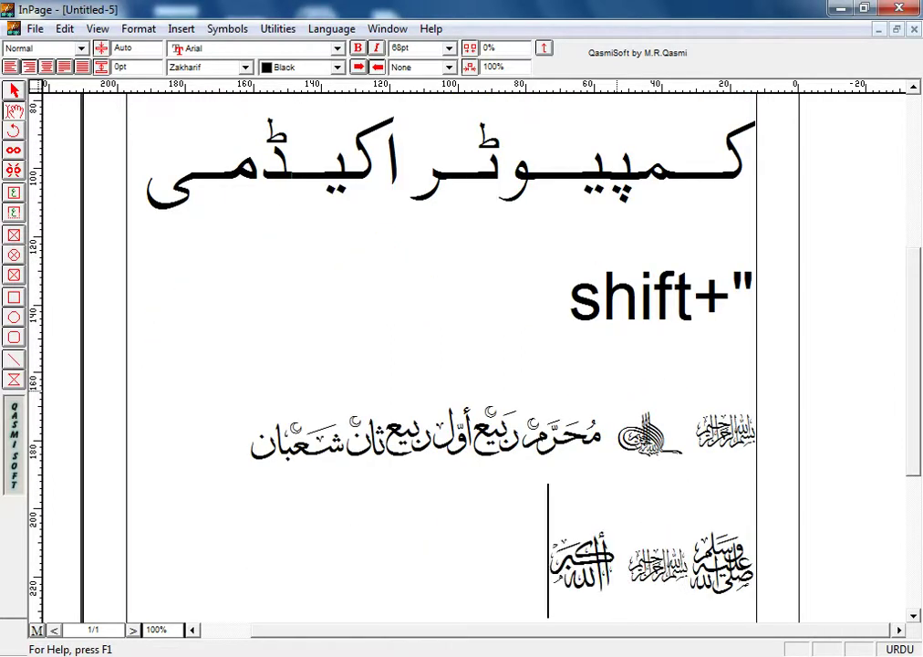
pyautogui.write('ذوالحجة عید مبارک')
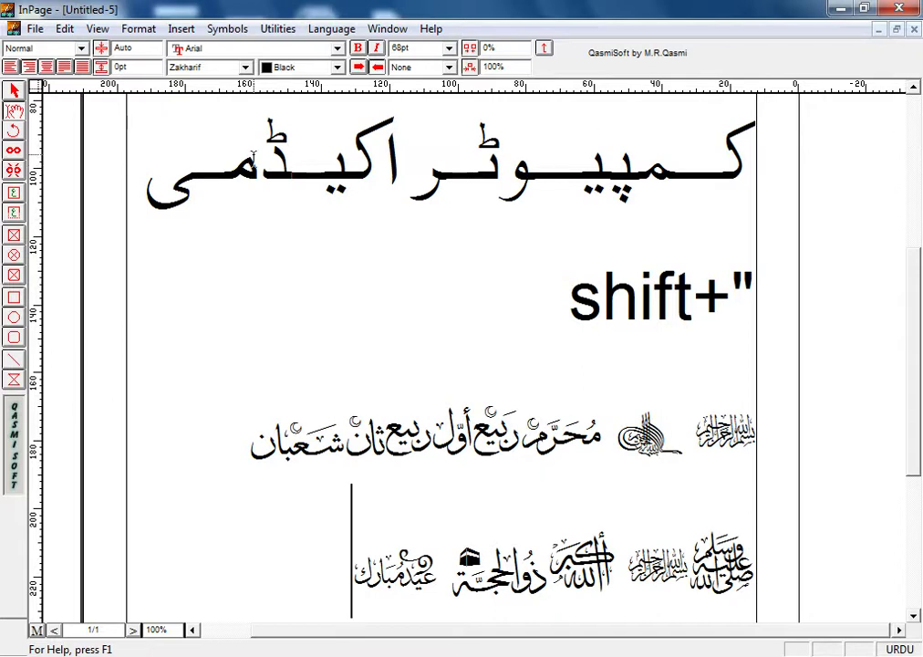
# Set the text colour of the large Aswad heading سافٹیک to Red, leaving the subtitle black
pyautogui.moveTo(119, 144); pyautogui.dragTo(778, 155)
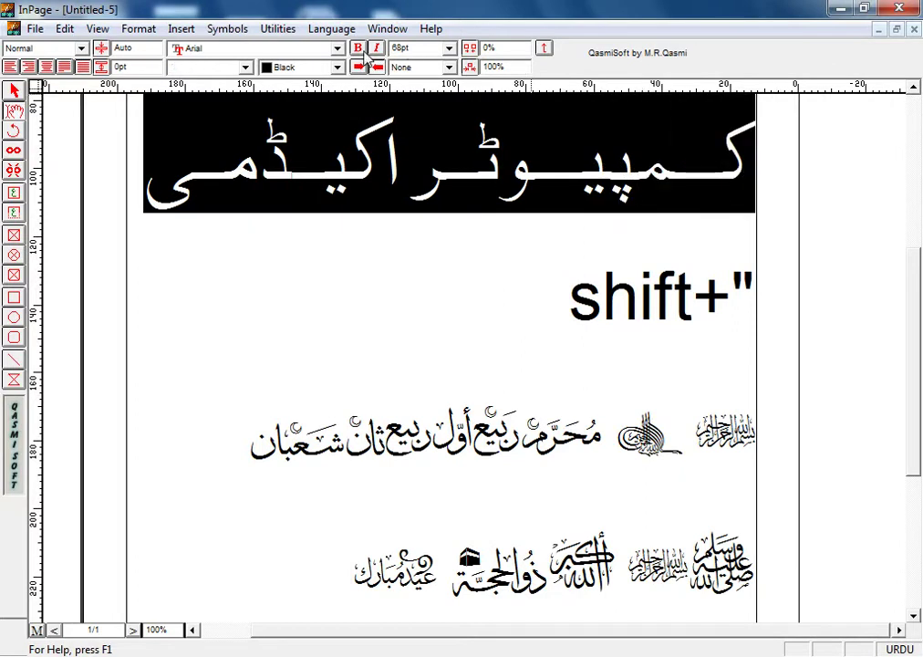
pyautogui.scroll(3, 358, 47)
pyautogui.click(427, 332)
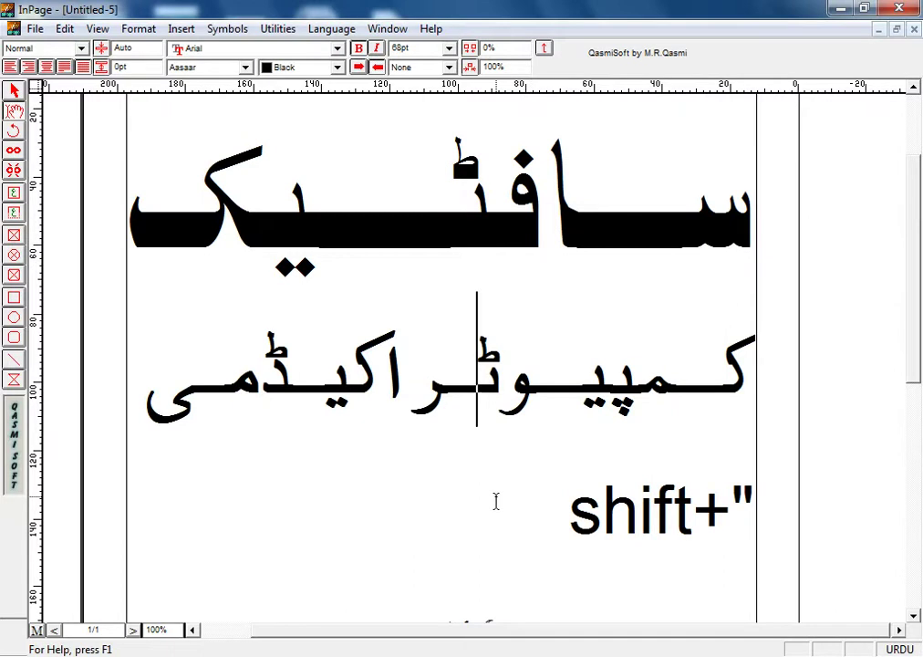
pyautogui.moveTo(144, 239); pyautogui.dragTo(397, 83)
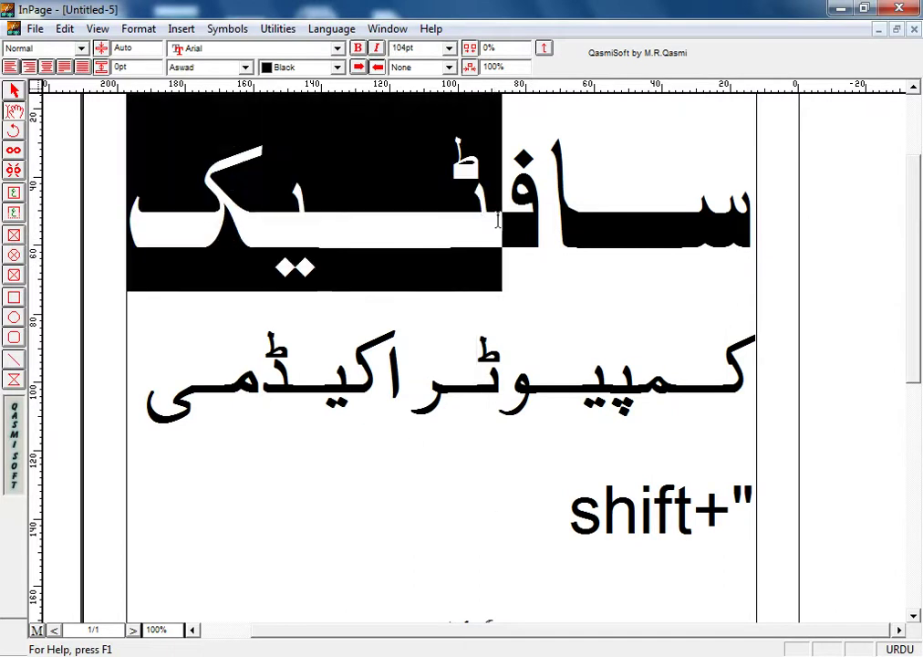
pyautogui.click(336, 68)
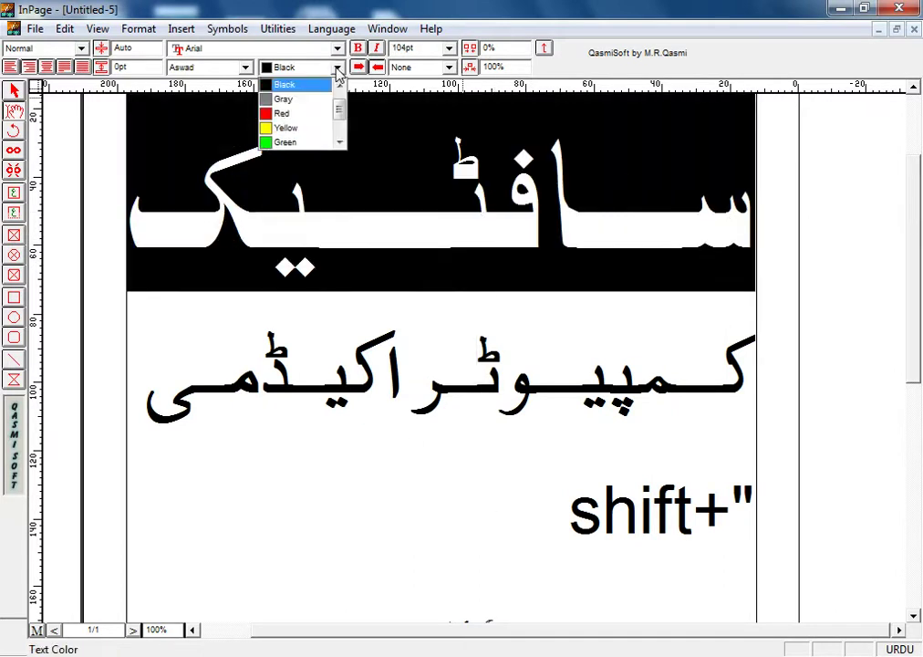
pyautogui.click(288, 113)
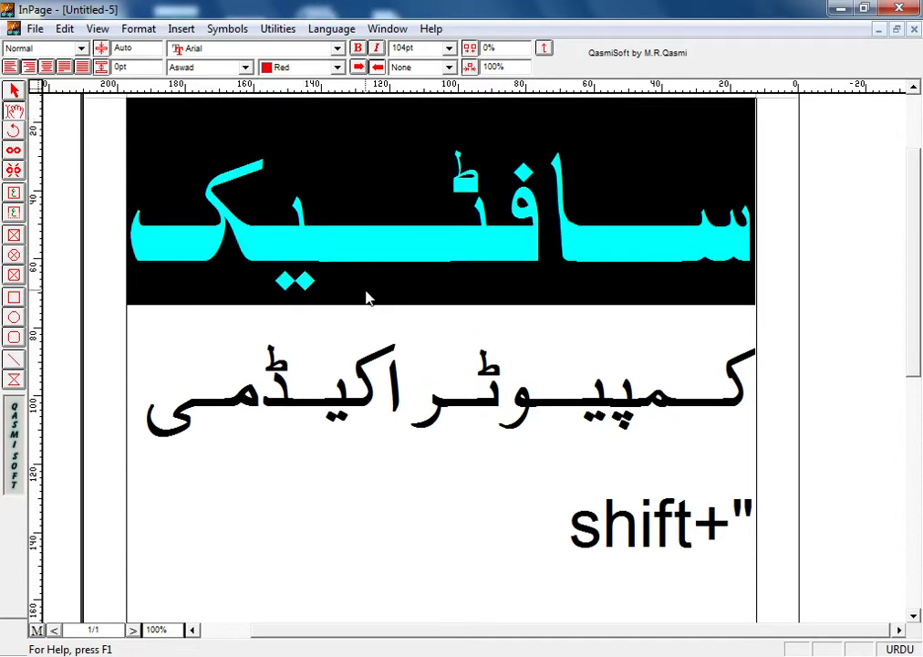
pyautogui.click(369, 288)
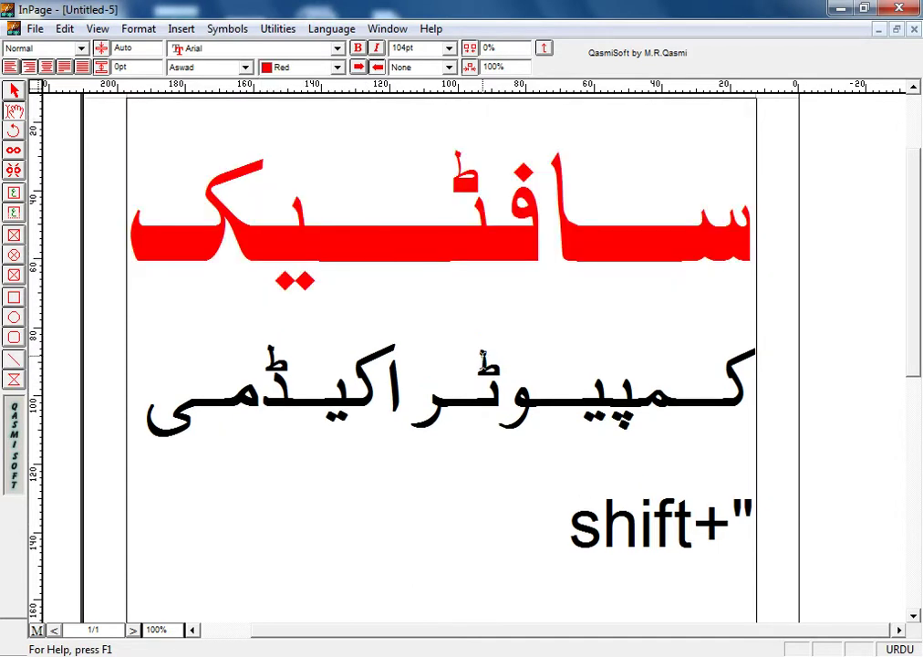